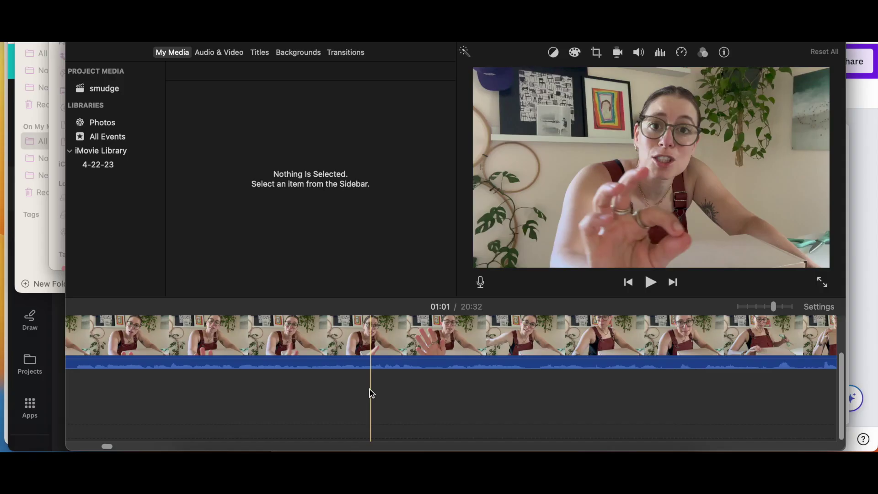
Find where the swear word starts near 01:01 and split the clip there.
key("space")
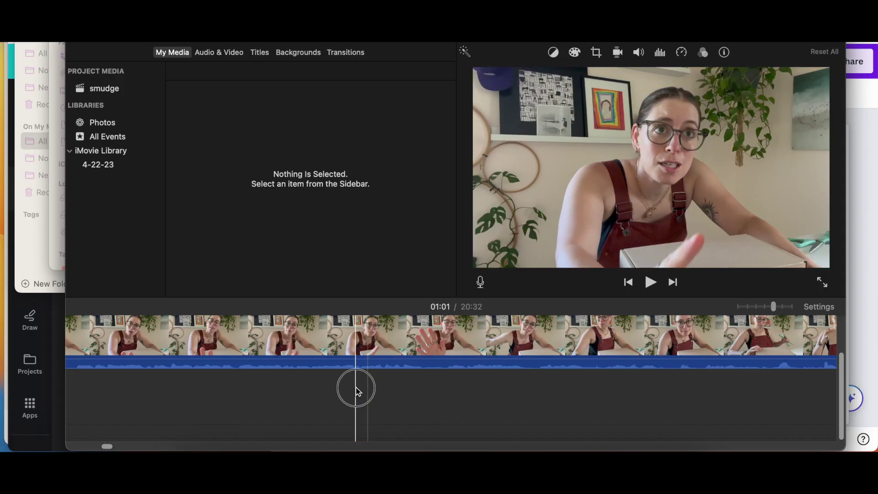
key("space")
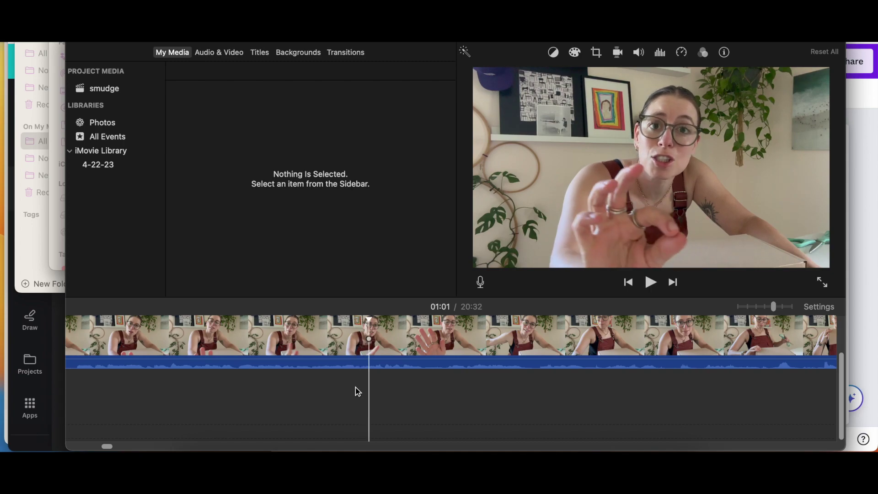
key("Left")
key("Left")
key("Left")
key("Left")
key("Left")
key("Left")
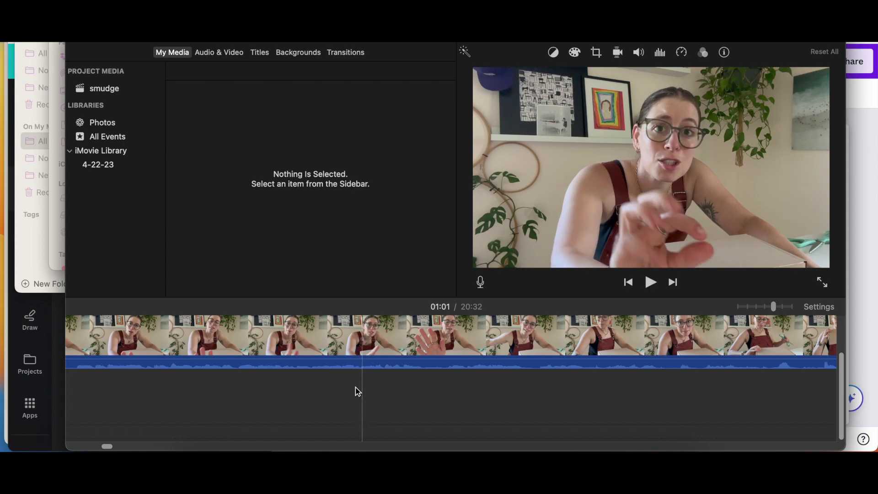
key("space")
key("space")
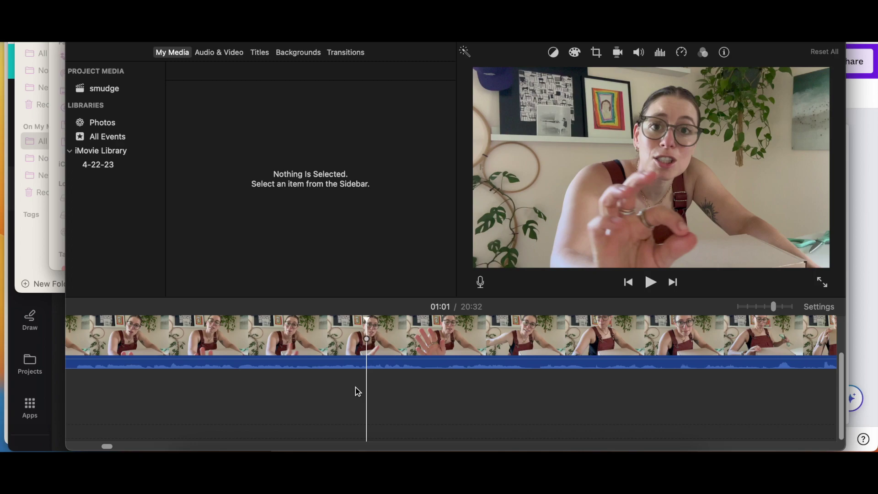
key("super+b")
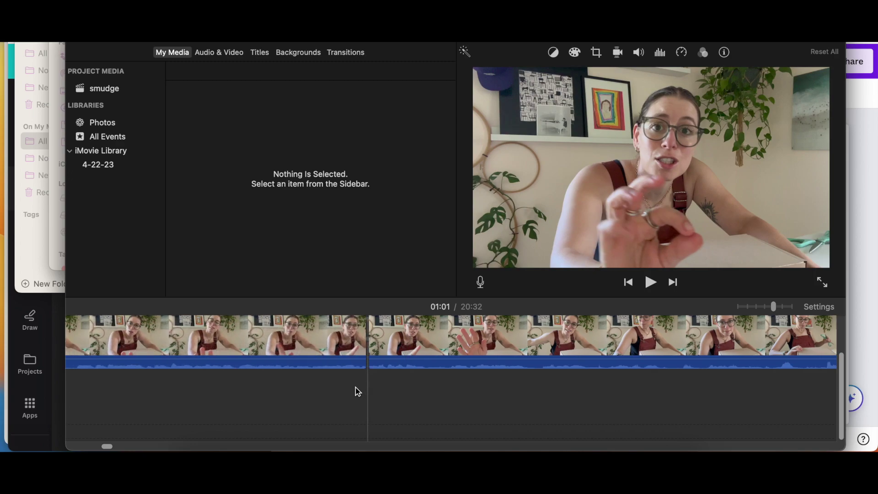
Split the clip where the swear word ends and select the isolated short clip.
key("Right")
key("Right")
key("Right")
key("Right")
key("Right")
key("Right")
key("Right")
key("Right")
key("Right")
key("Right")
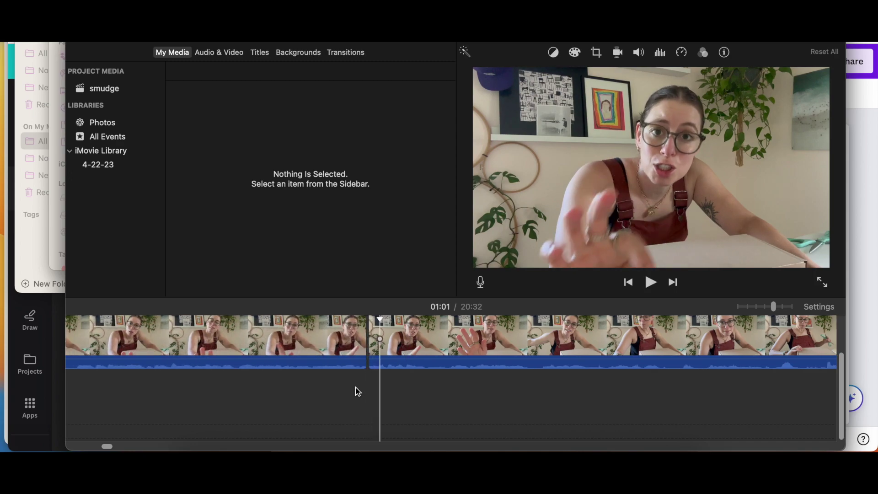
key("space")
key("space")
key("super+b")
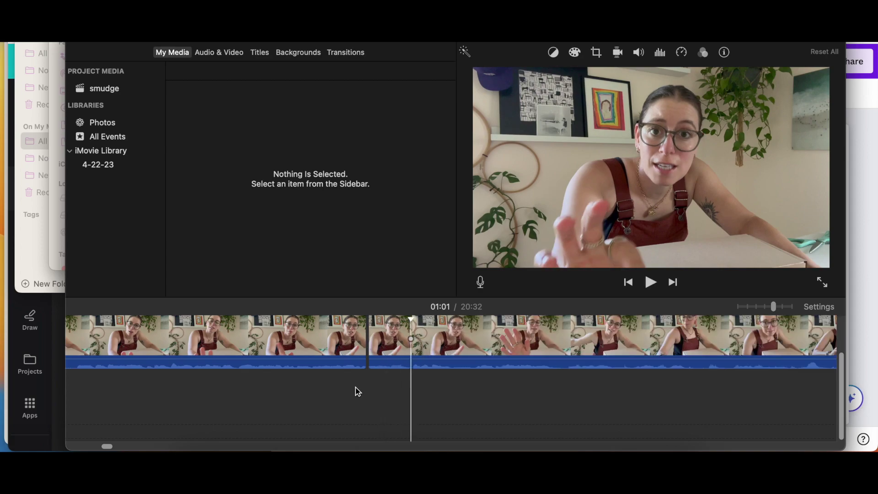
key("space")
key("space")
left_click(378, 352)
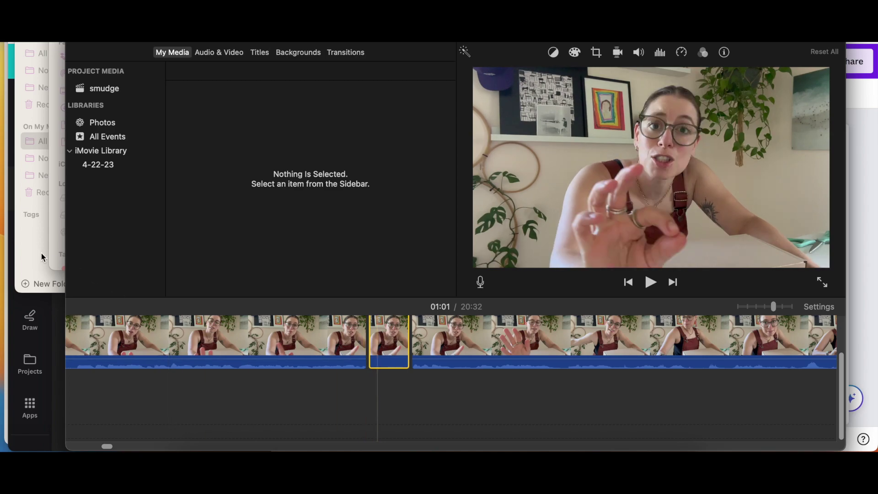
left_click(60, 250)
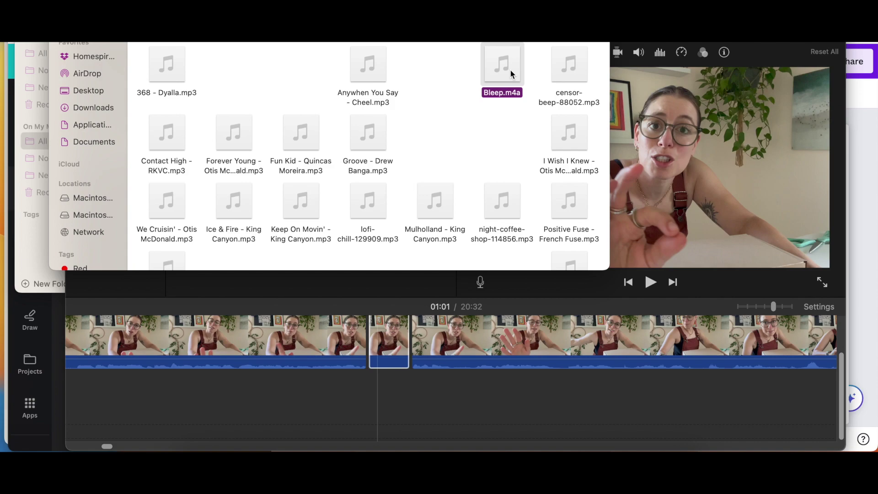
Drag Bleep.m4a from Finder onto the timeline beneath the swear-word clip.
left_click_drag(511, 73, 409, 402)
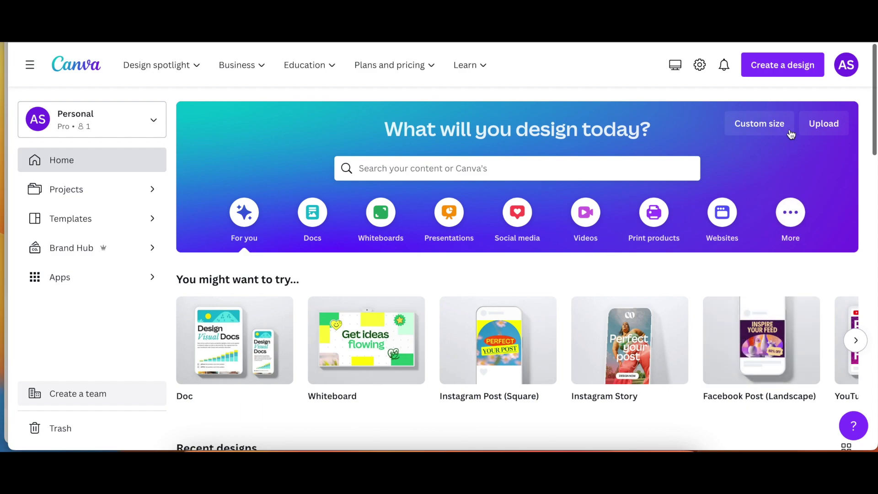
Create a new blank Instagram Post design and show its Text panel.
left_click(797, 73)
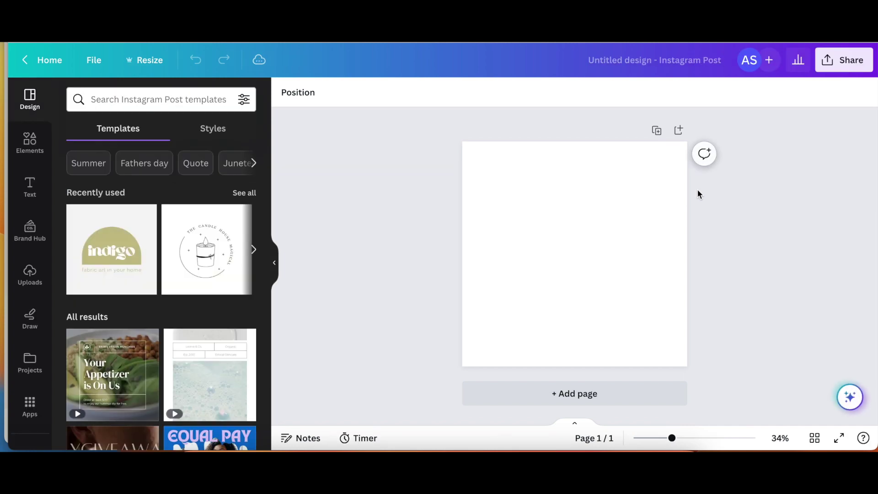
left_click(29, 185)
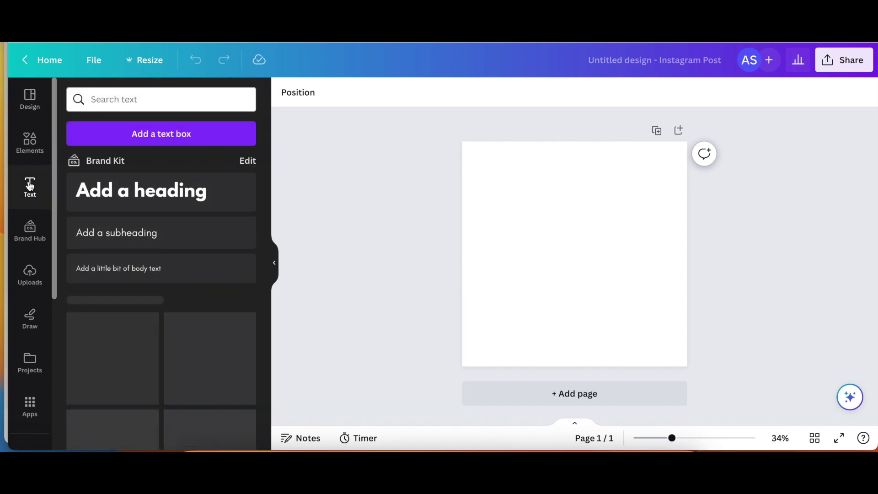
Add a heading reading @#$%& and enlarge it to font size 191 across the post's width.
left_click(114, 190)
left_click_drag(538, 249, 466, 223)
left_click_drag(608, 259, 686, 292)
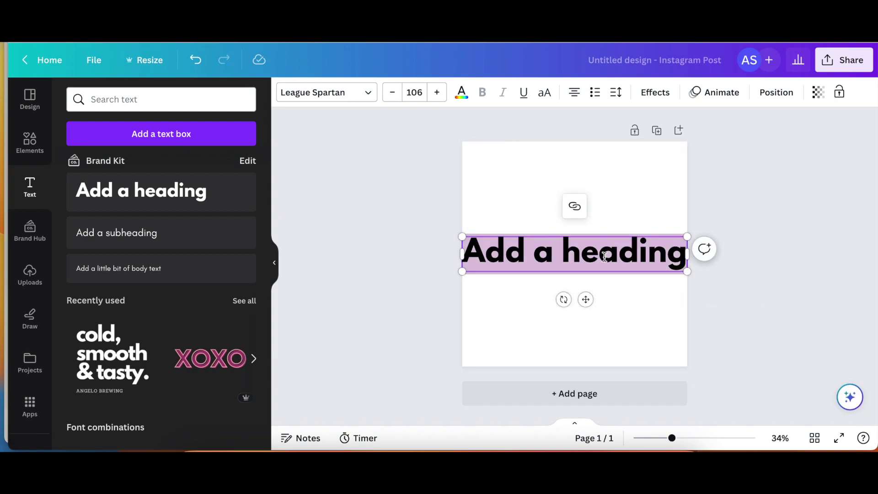
type("@#$")
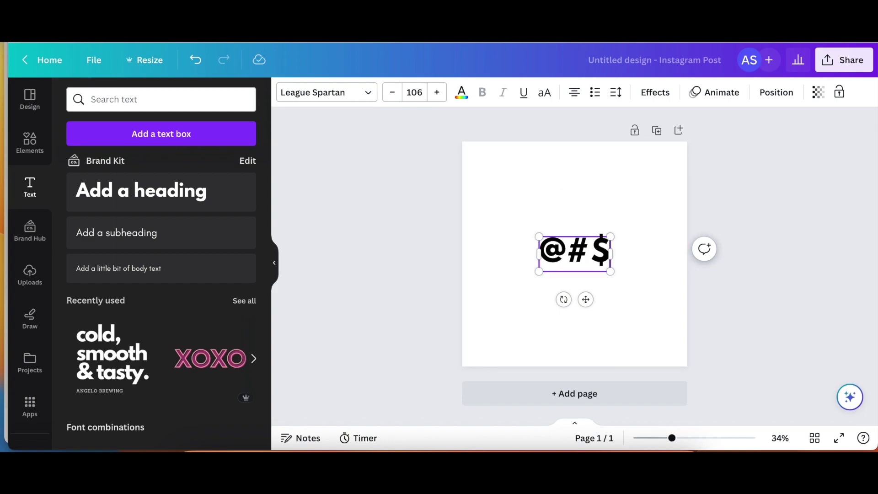
type("%&")
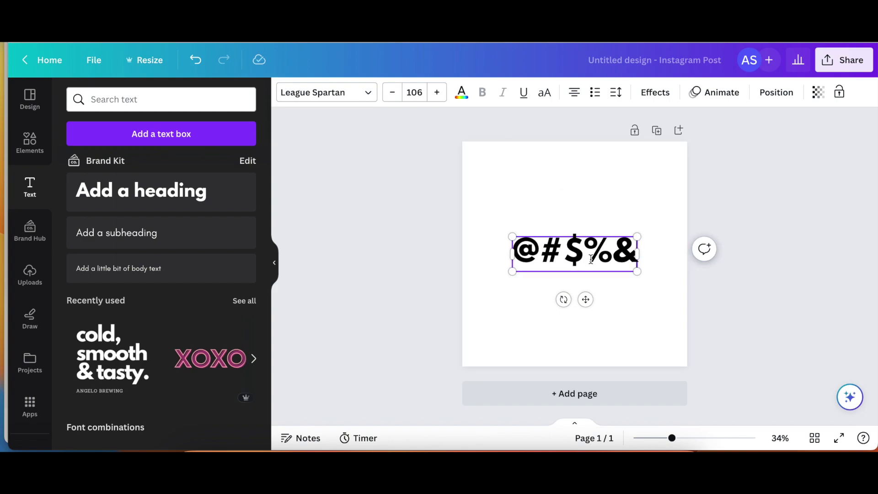
left_click_drag(512, 236, 463, 216)
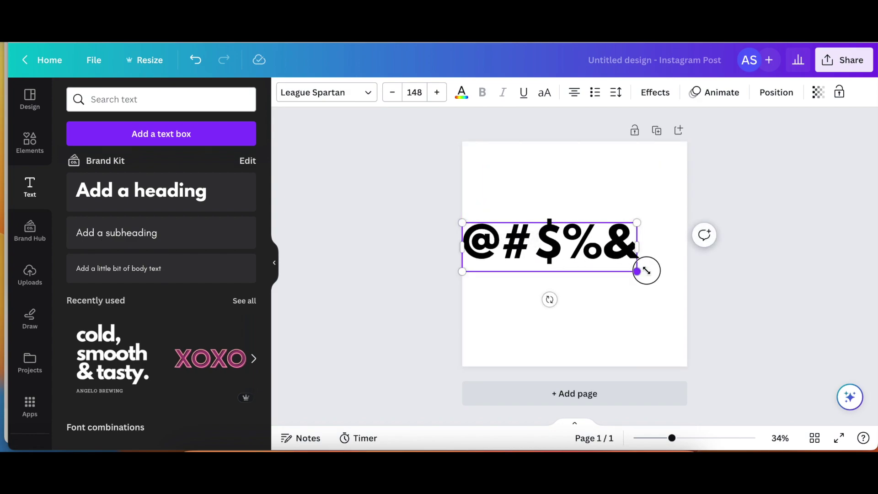
left_click_drag(646, 270, 686, 300)
double_click(614, 244)
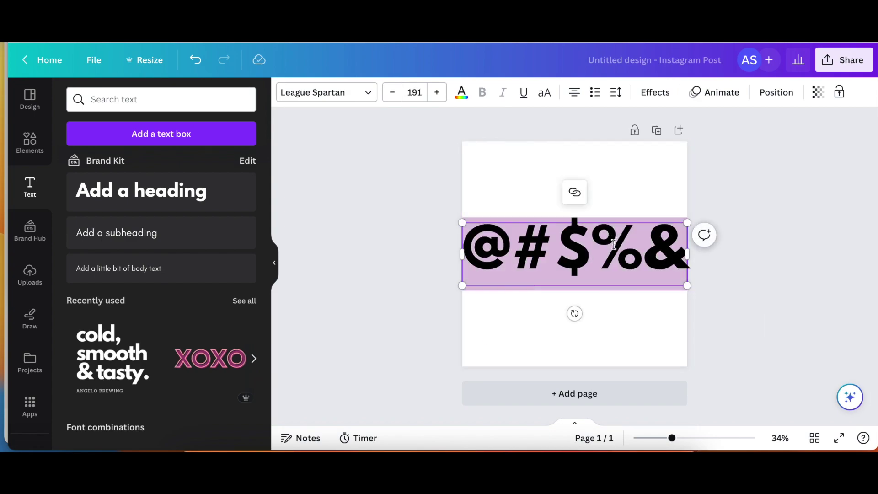
left_click(461, 92)
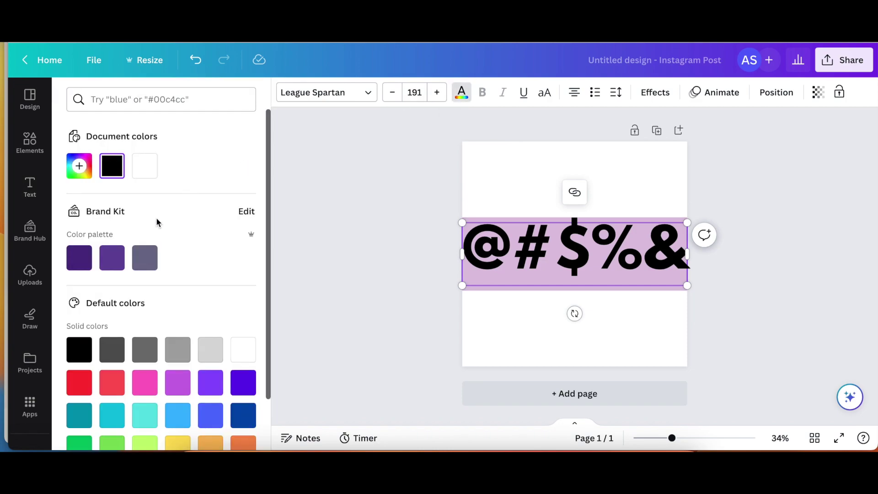
Make the @#$%& text white and deselect it.
left_click(144, 165)
left_click(493, 198)
left_click(492, 199)
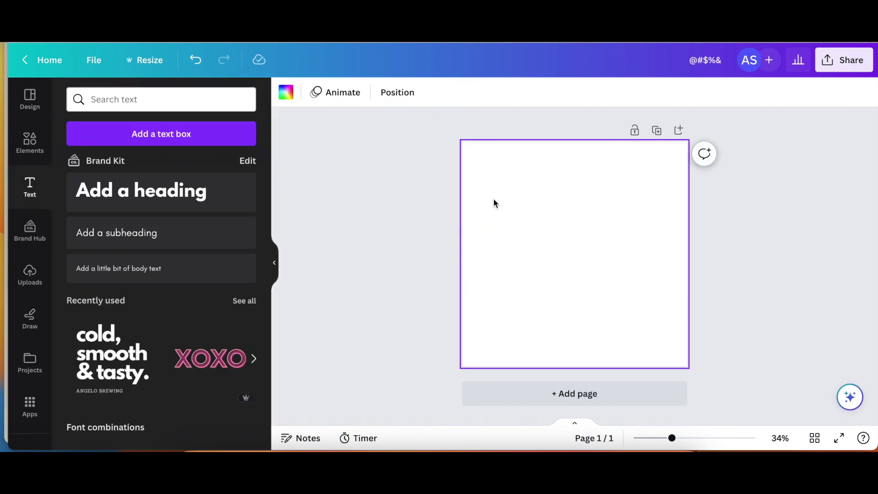
Download the design as a transparent-background PNG, @#$%&.png.
left_click(845, 62)
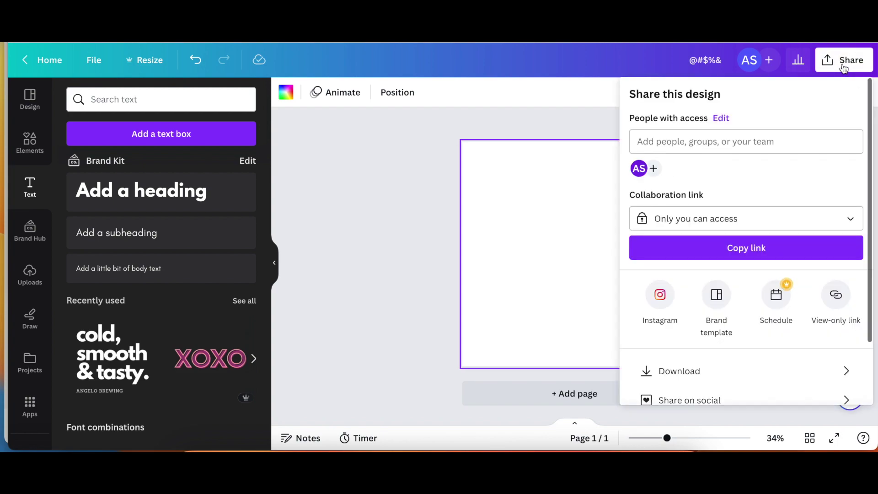
left_click(723, 369)
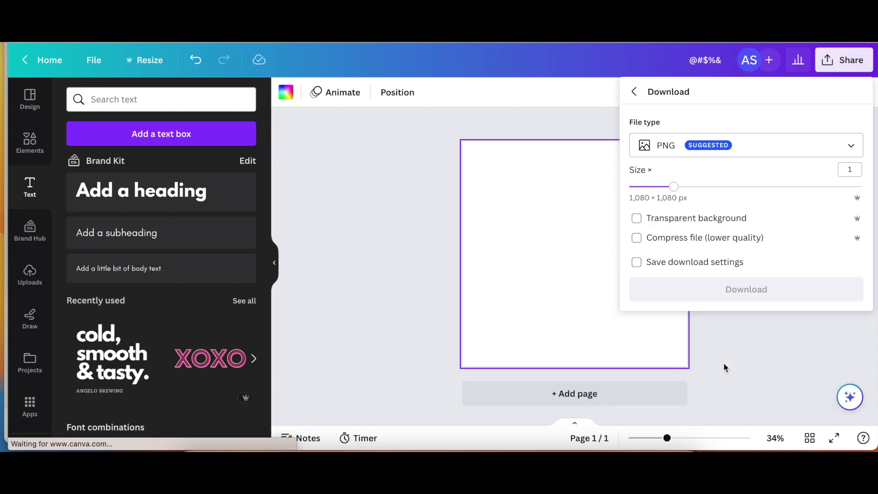
left_click(635, 222)
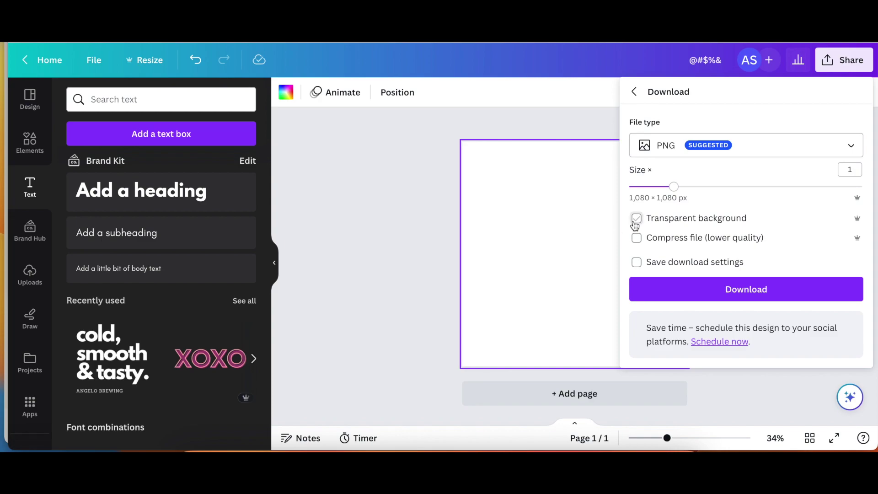
left_click(717, 286)
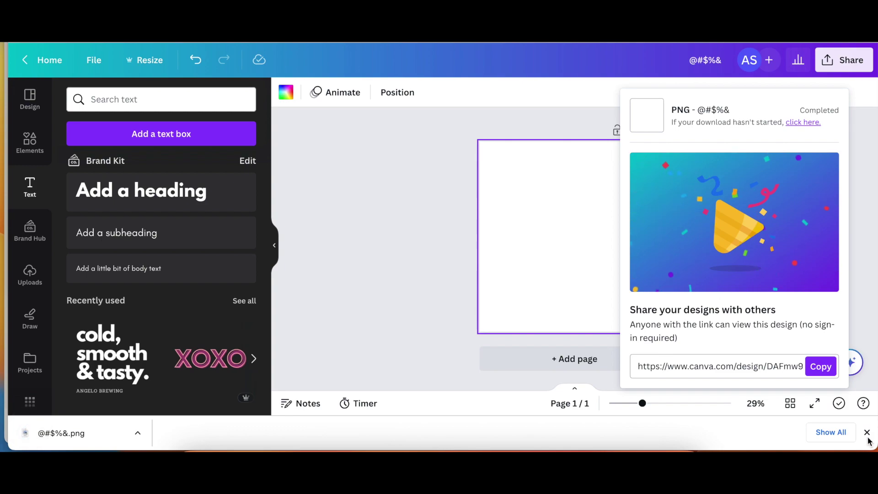
left_click(867, 432)
Back in iMovie, play back the bleeped section around 01:03.
key("super+Tab")
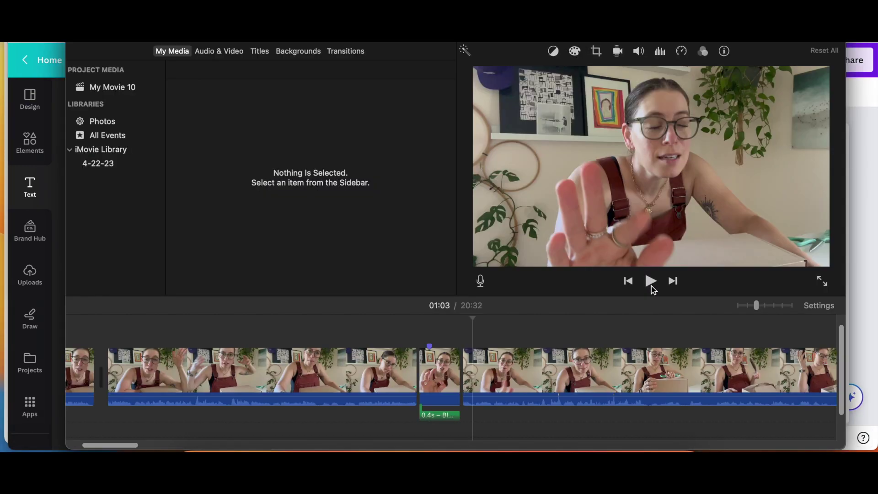
scroll(602, 345, "up", 2)
left_click(430, 348)
key("space")
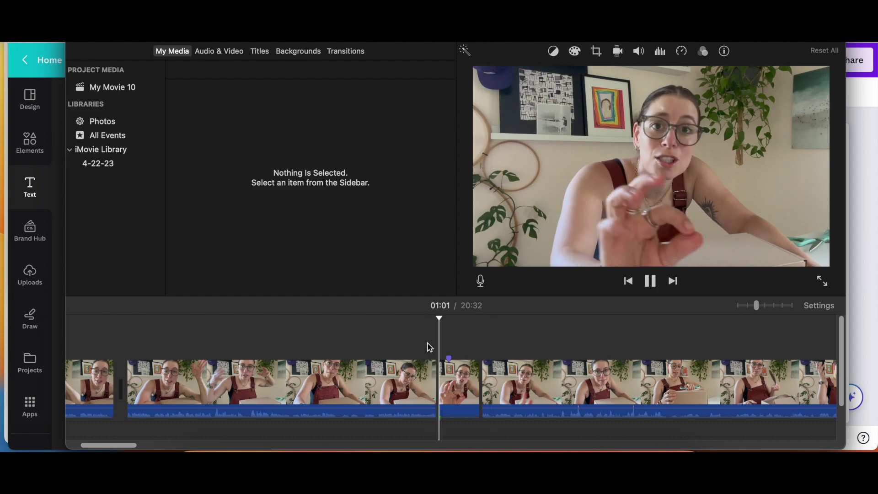
key("space")
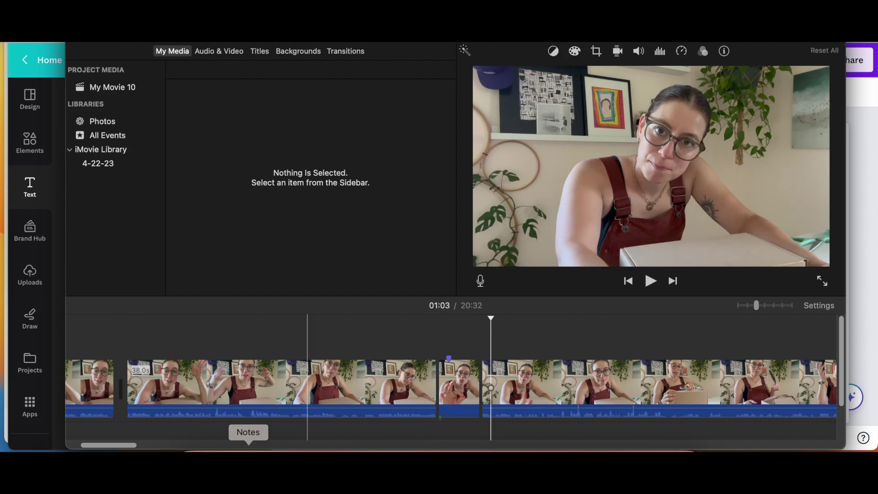
Drag @#$%&.png from Downloads onto the timeline above the swear-word clip.
left_click(200, 457)
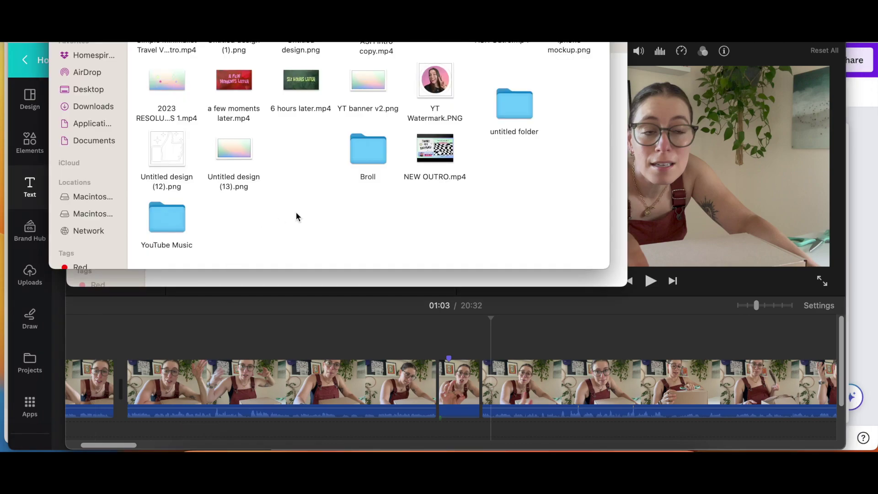
left_click(114, 107)
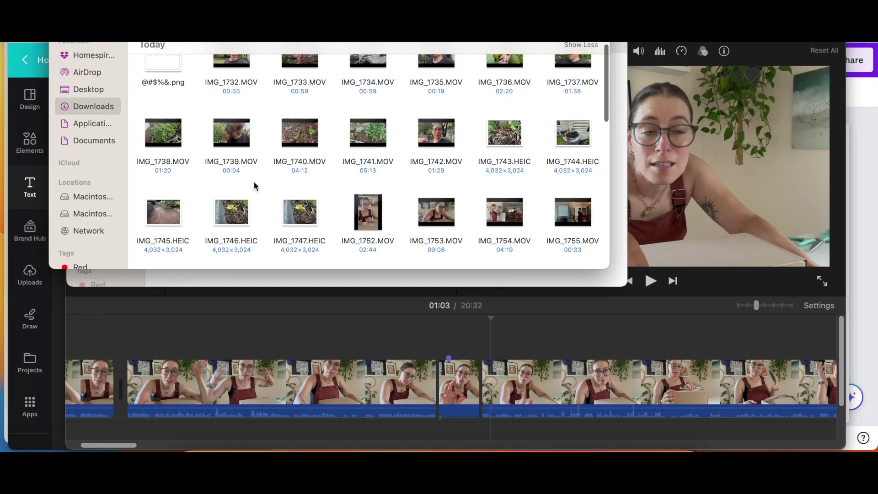
scroll(253, 181, "up", 2)
left_click_drag(166, 84, 440, 337)
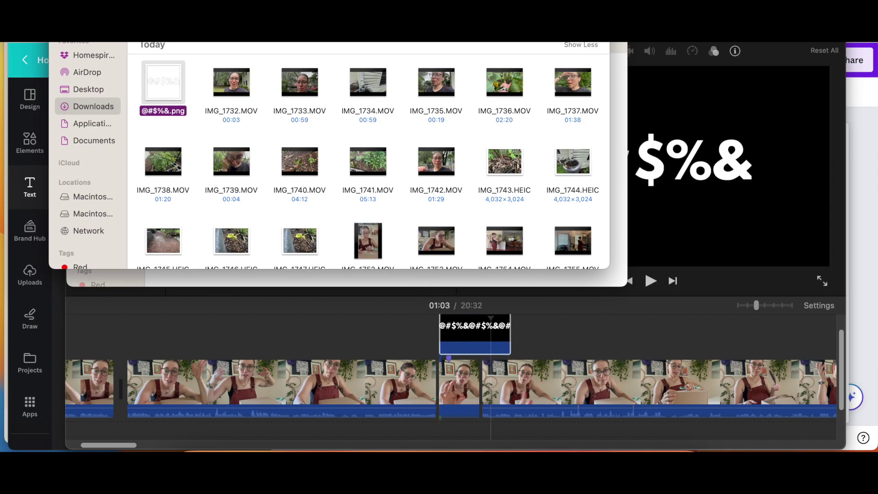
left_click(450, 347)
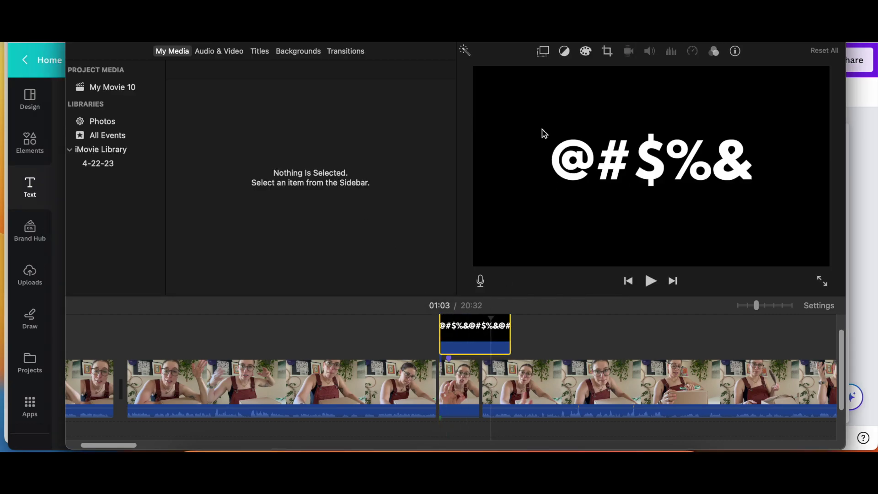
Set the image clip's video overlay style to Picture in Picture.
left_click(543, 51)
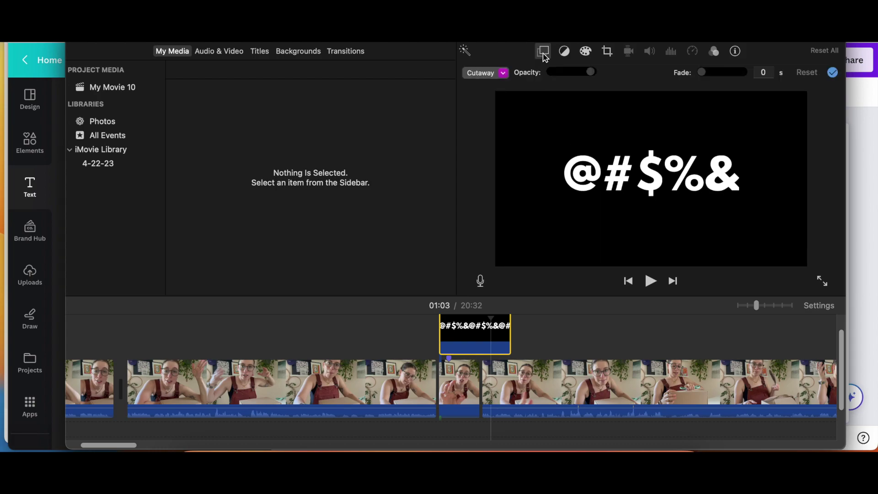
left_click(508, 74)
left_click(503, 124)
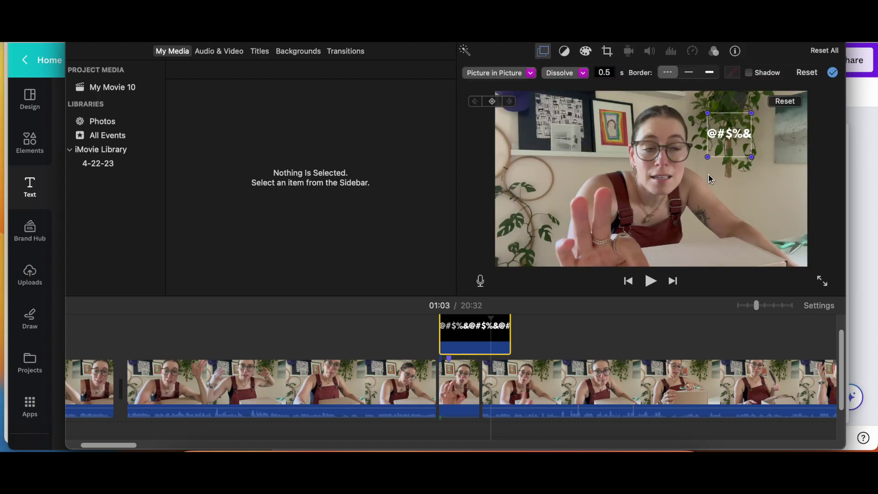
Enlarge the symbols overlay and position it over the speaker's mouth.
left_click_drag(730, 137, 667, 184)
left_click_drag(700, 155, 712, 149)
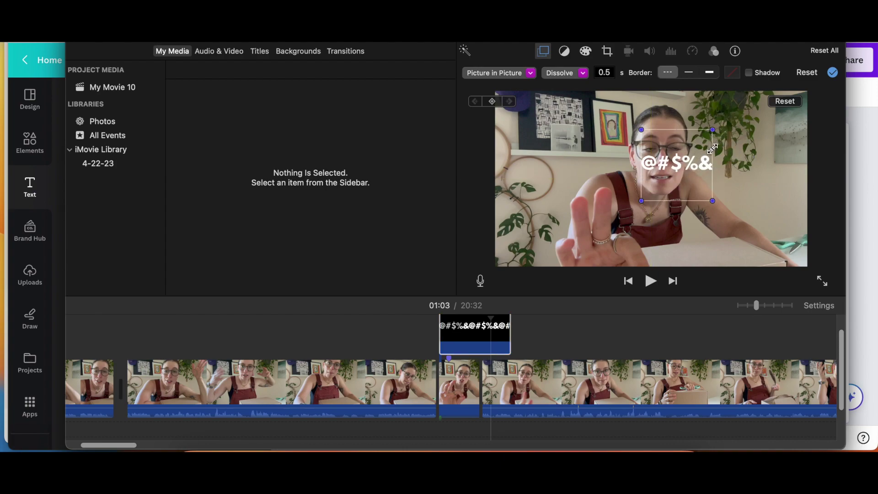
left_click_drag(696, 177, 680, 182)
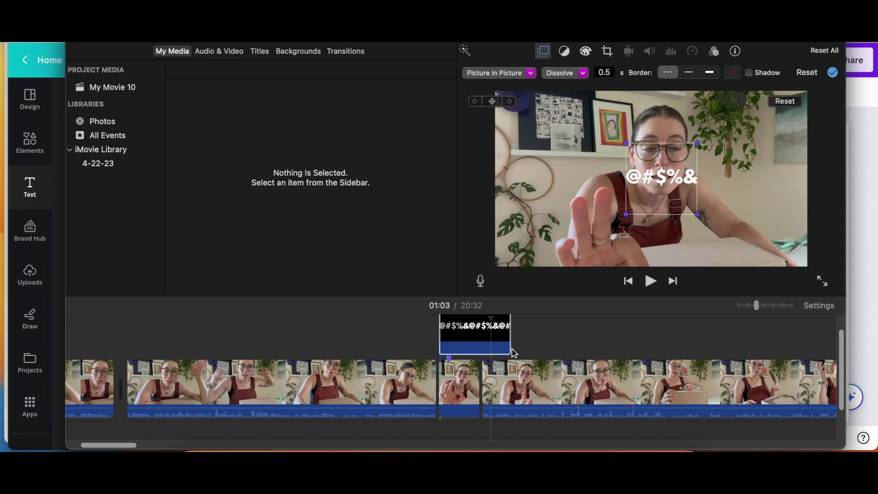
left_click(511, 346)
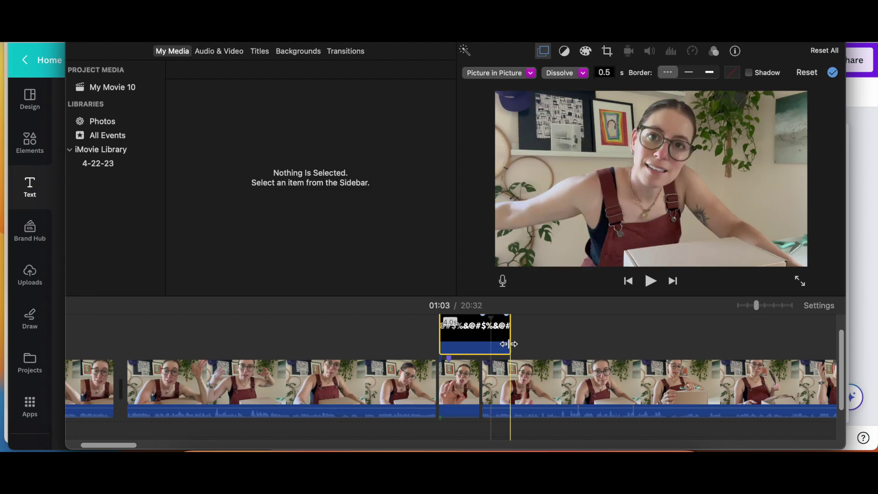
scroll(503, 343, "up", 2)
Align the overlay clip with the bleep, trim it to the swear word, and shrink the symbols.
left_click_drag(497, 342, 418, 339)
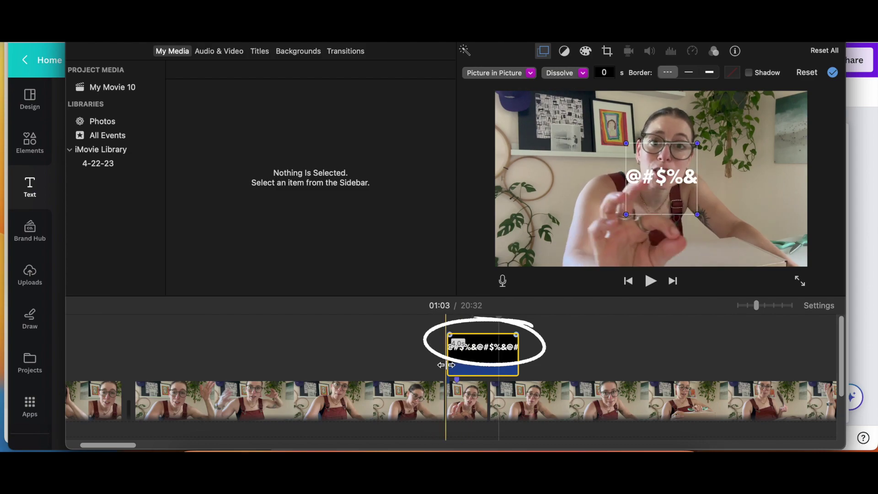
left_click_drag(517, 359, 487, 364)
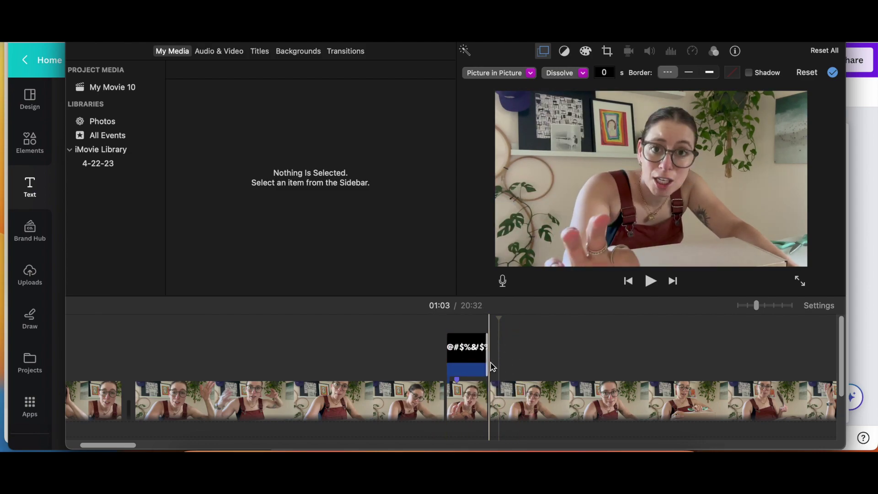
left_click(431, 363)
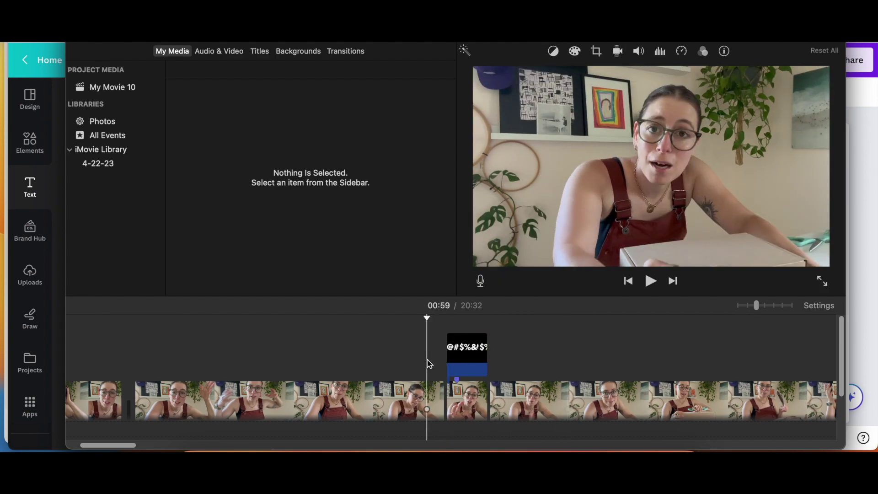
key("space")
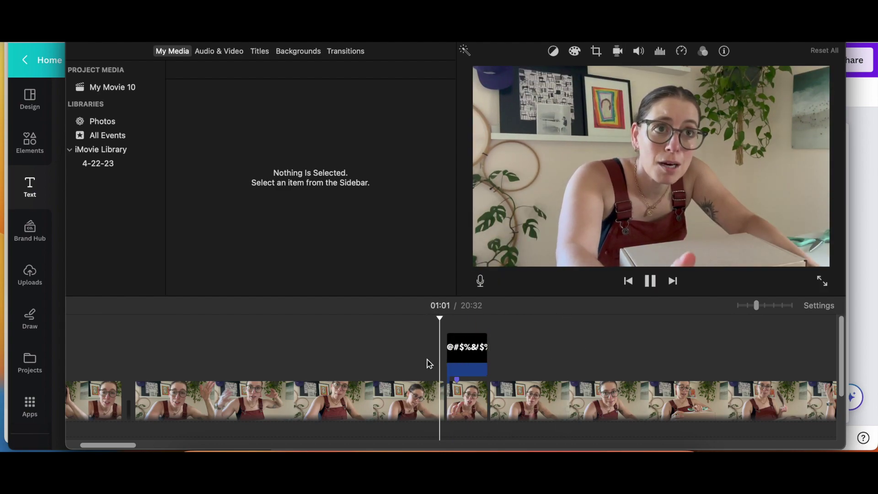
left_click(474, 354)
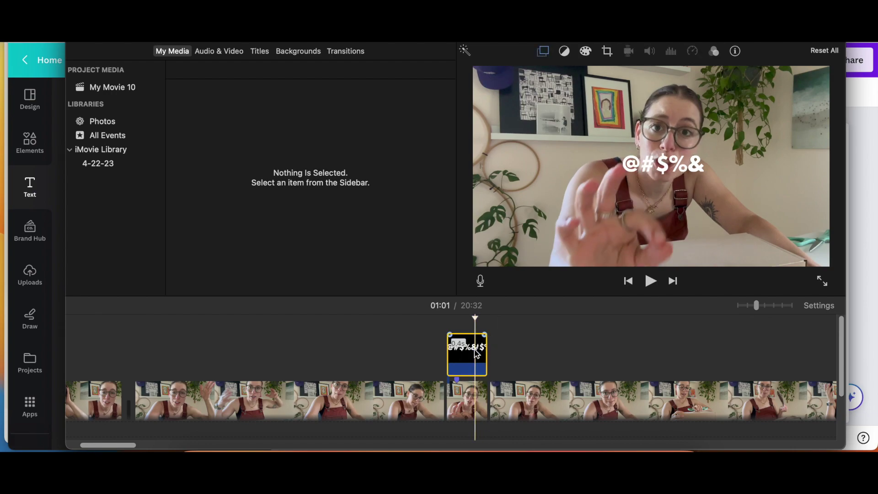
left_click_drag(627, 144, 670, 171)
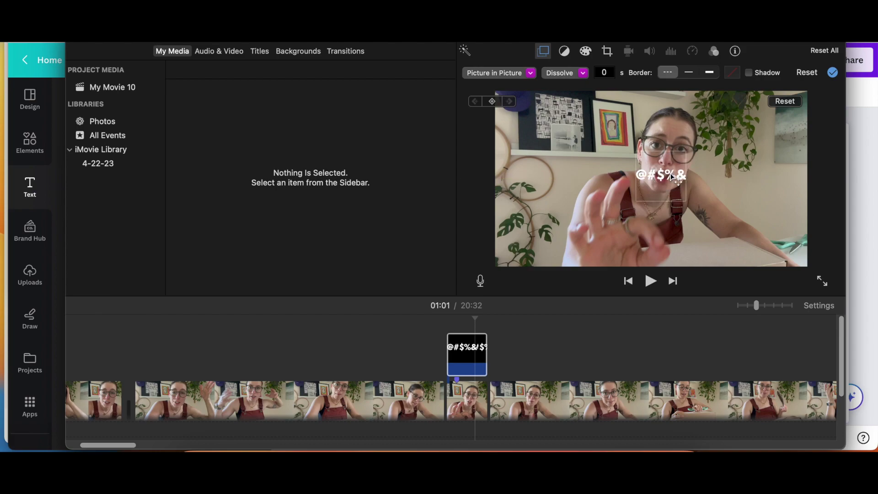
key("space")
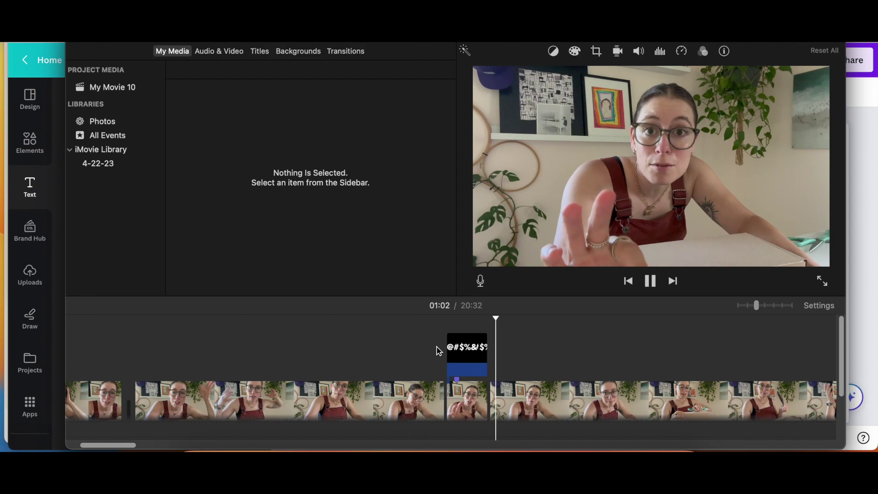
key("space")
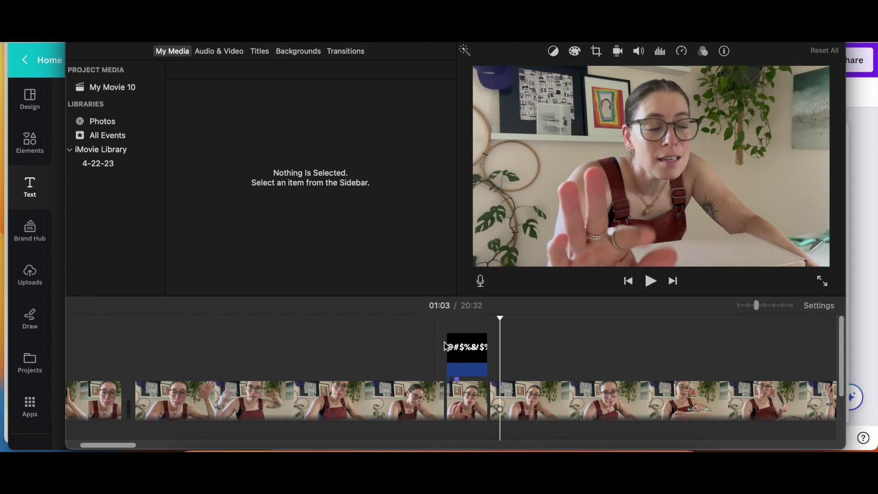